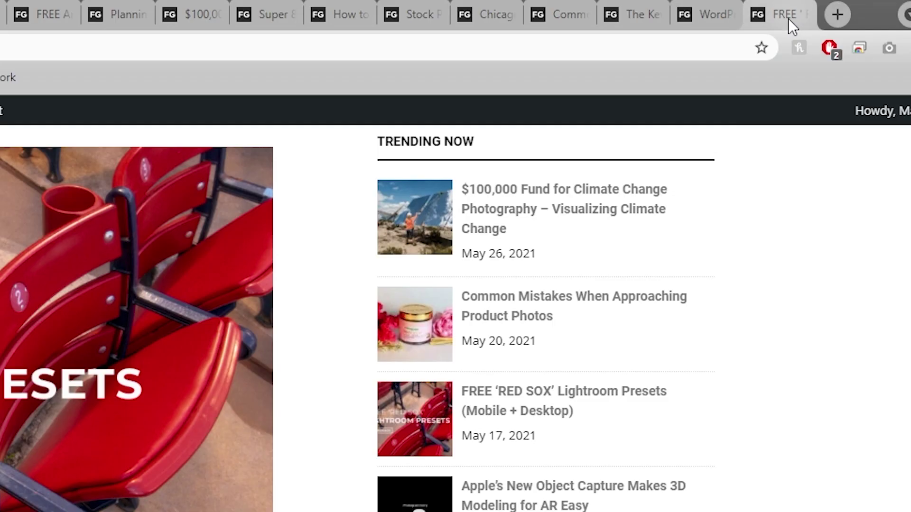
Step: Close the twenty leftover Chrome tabs from right to left, keeping only the FilterGrade blog page
middle_click(788, 19)
middle_click(757, 19)
middle_click(768, 18)
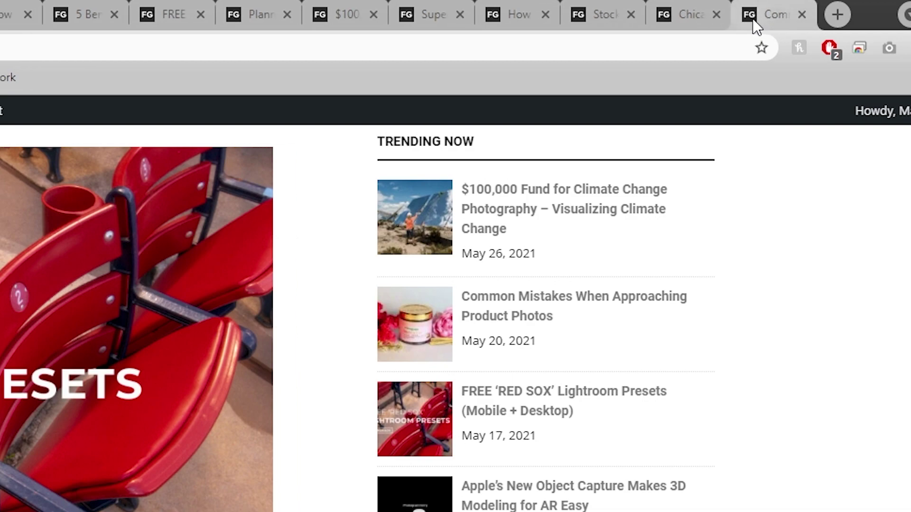
middle_click(753, 19)
middle_click(756, 15)
middle_click(752, 16)
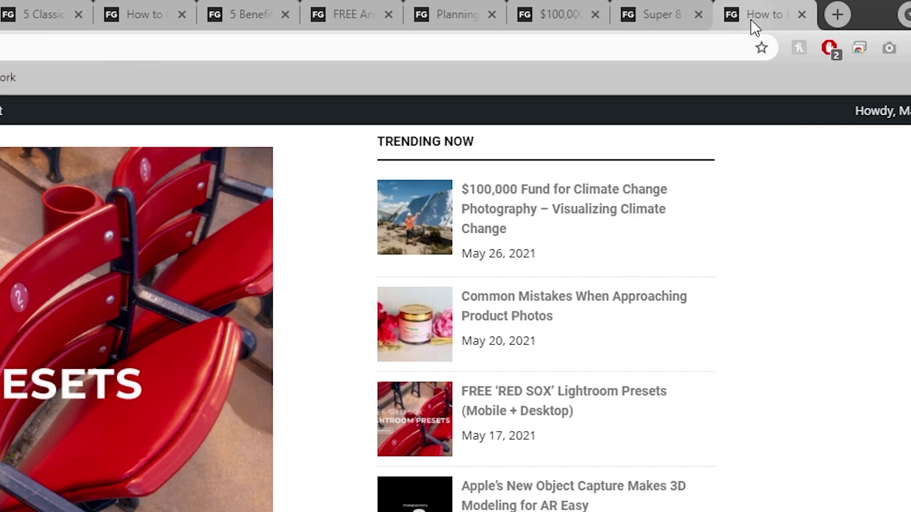
middle_click(751, 19)
middle_click(750, 19)
middle_click(750, 19)
middle_click(744, 19)
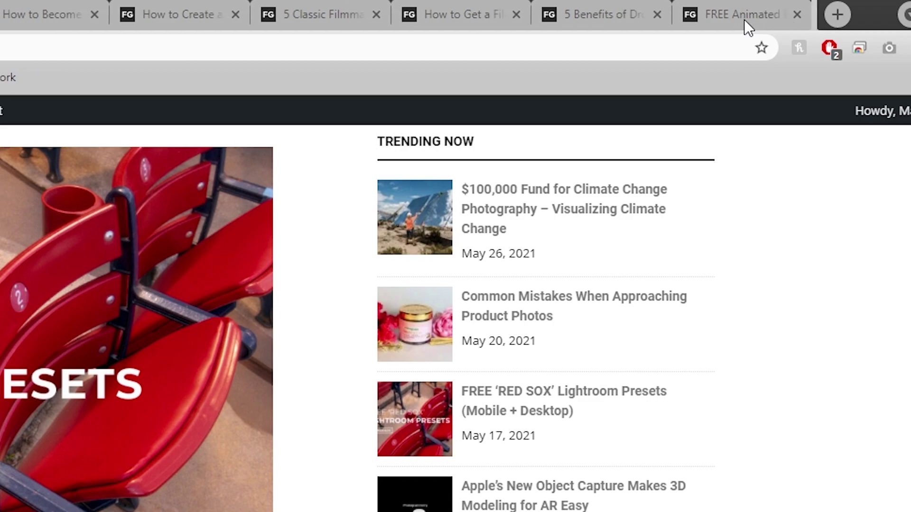
middle_click(744, 19)
middle_click(744, 19)
middle_click(744, 19)
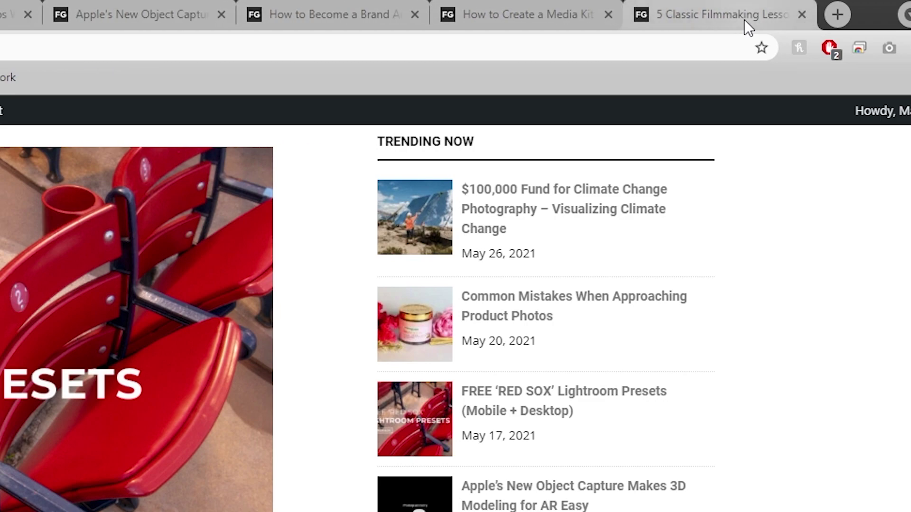
middle_click(744, 19)
middle_click(616, 15)
middle_click(580, 14)
middle_click(321, 17)
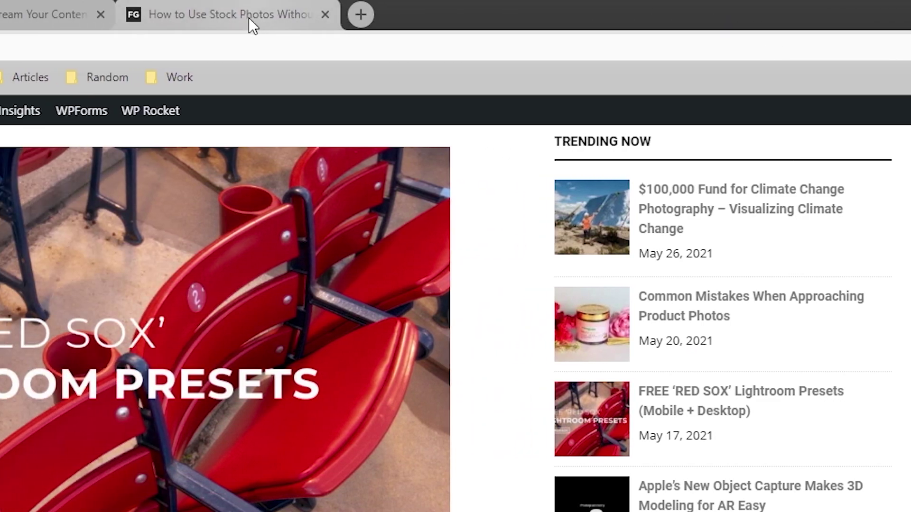
middle_click(73, 17)
middle_click(159, 16)
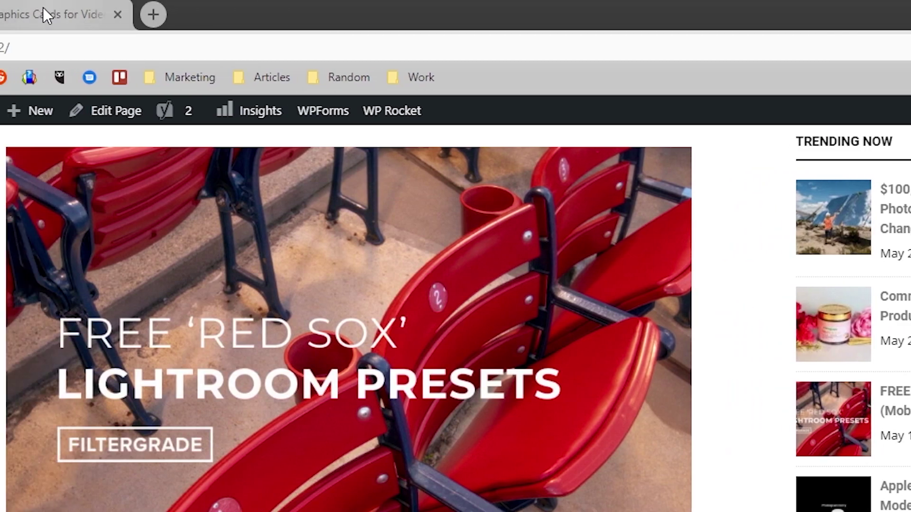
middle_click(44, 12)
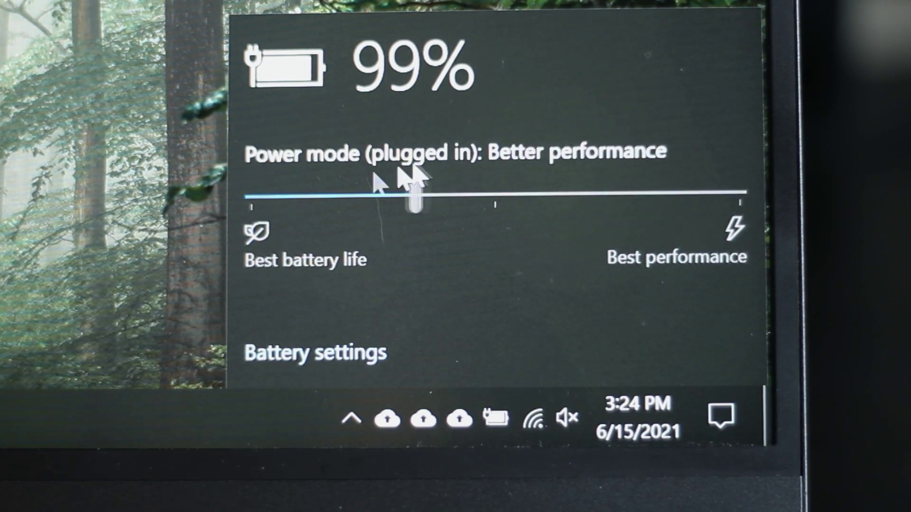
Step: Drag the Windows battery power mode slider to Best performance
left_click_drag(257, 195, 742, 187)
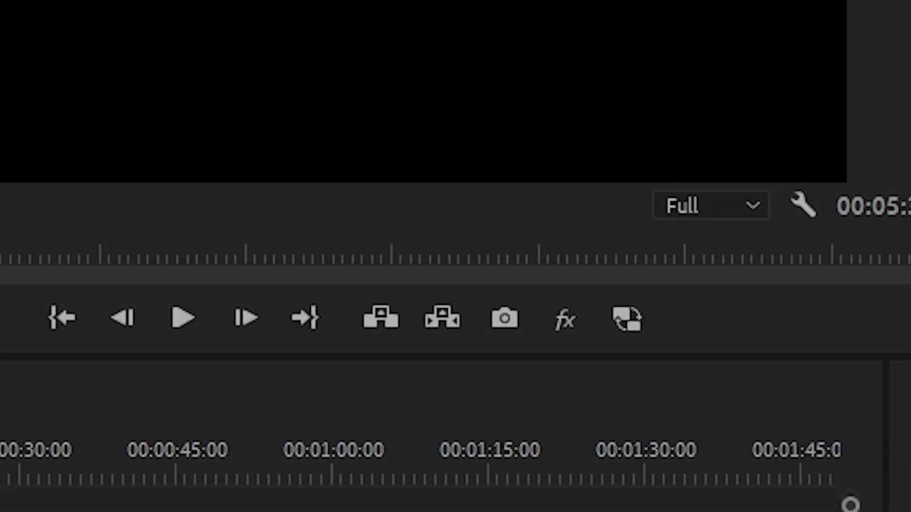
Step: Lower the Program Monitor playback resolution from Full to 1/2, then to 1/4
left_click(768, 223)
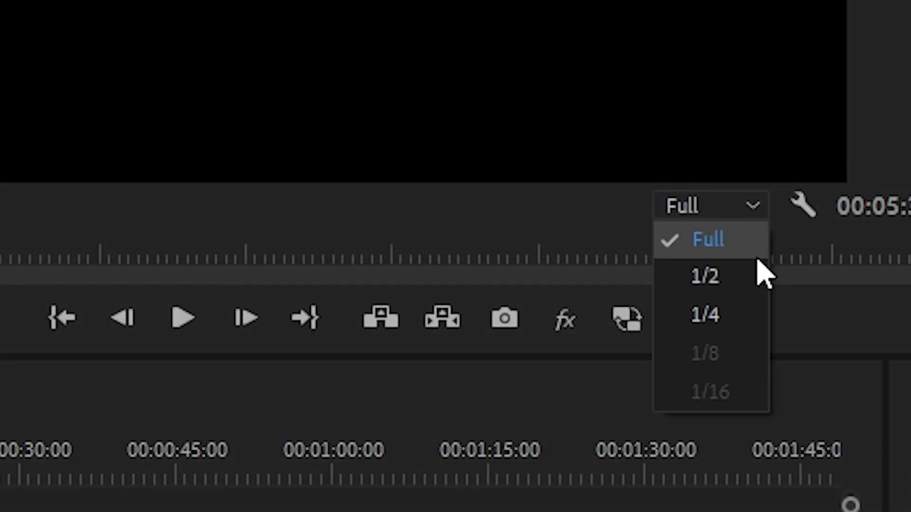
left_click(728, 283)
left_click(743, 217)
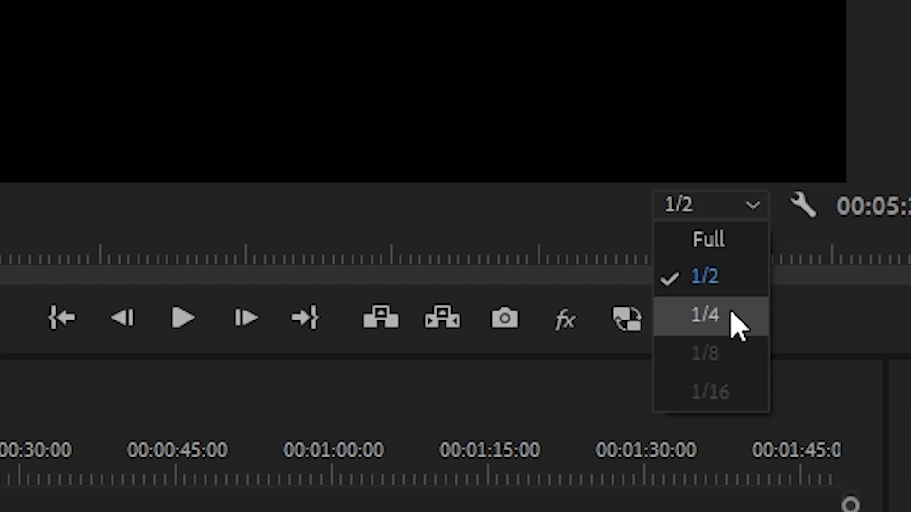
left_click(731, 313)
left_click(752, 225)
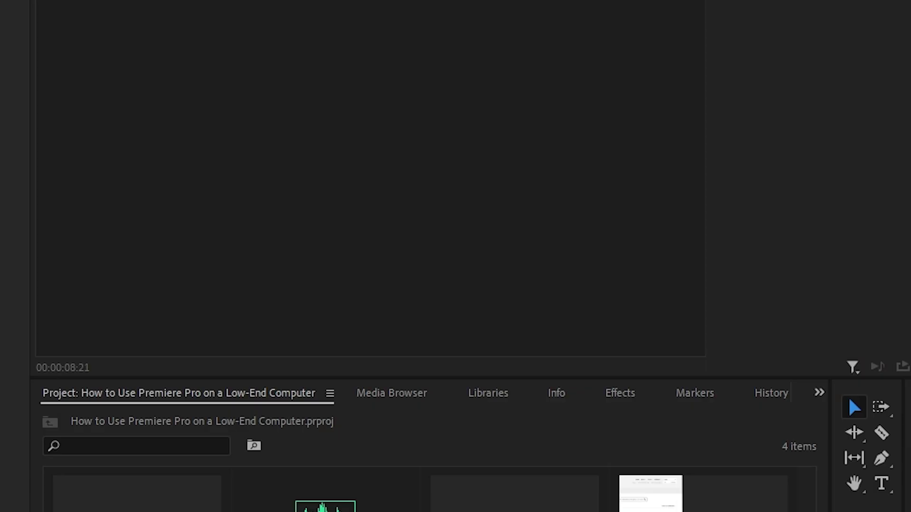
Step: In Project Settings > Ingest Settings, enable Ingest with Create Proxies and bring up the proxy preset list
key("alt+f")
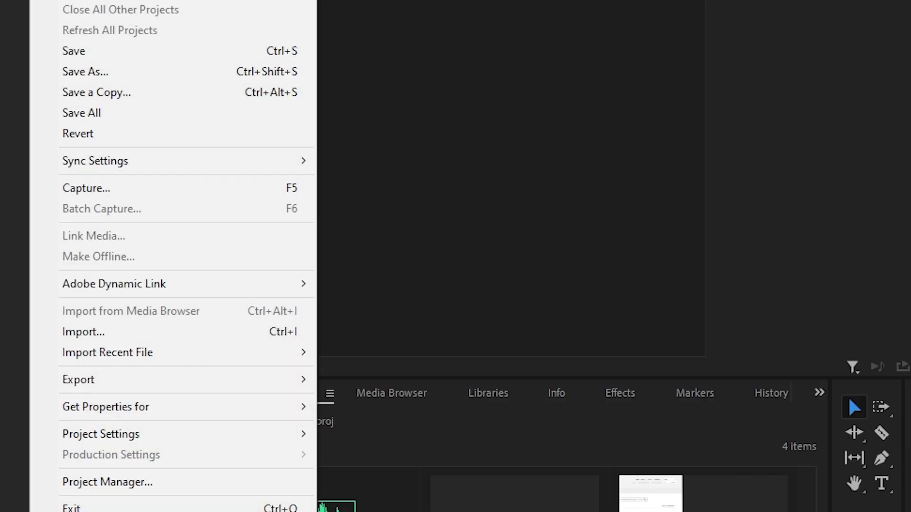
mouse_move(199, 434)
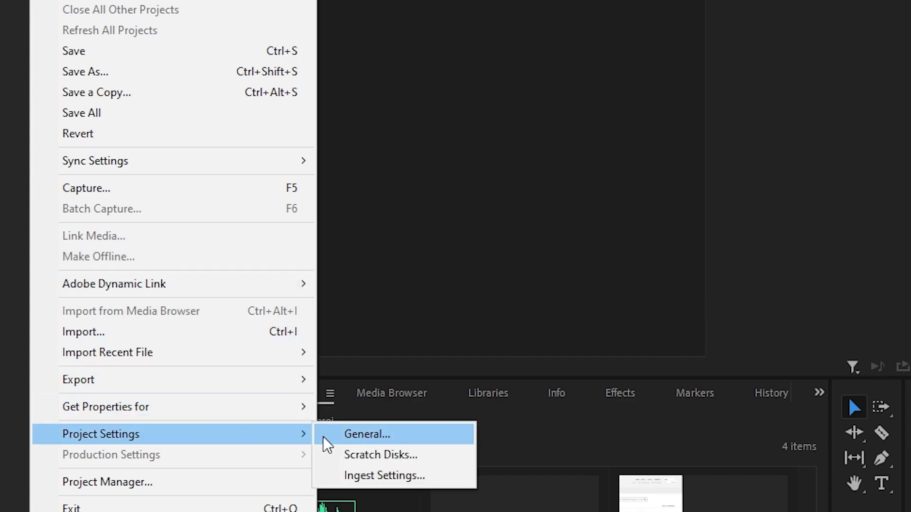
left_click(421, 477)
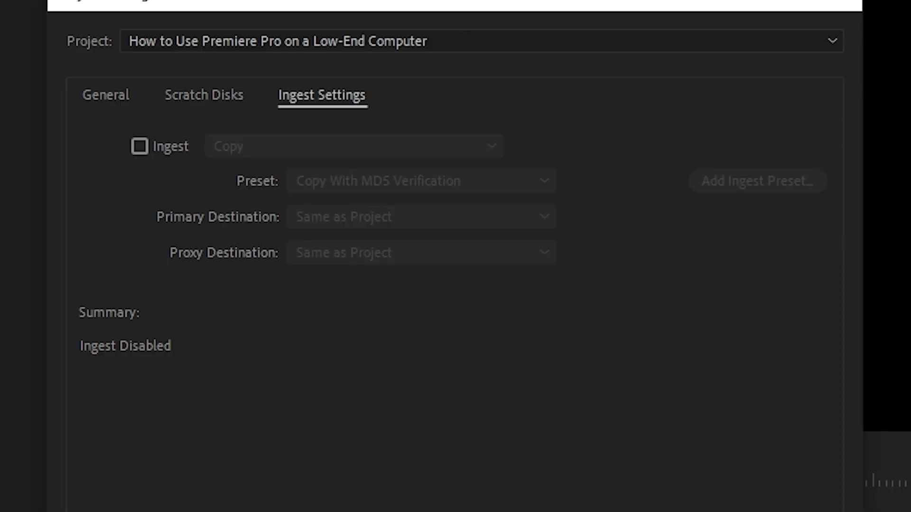
left_click(144, 147)
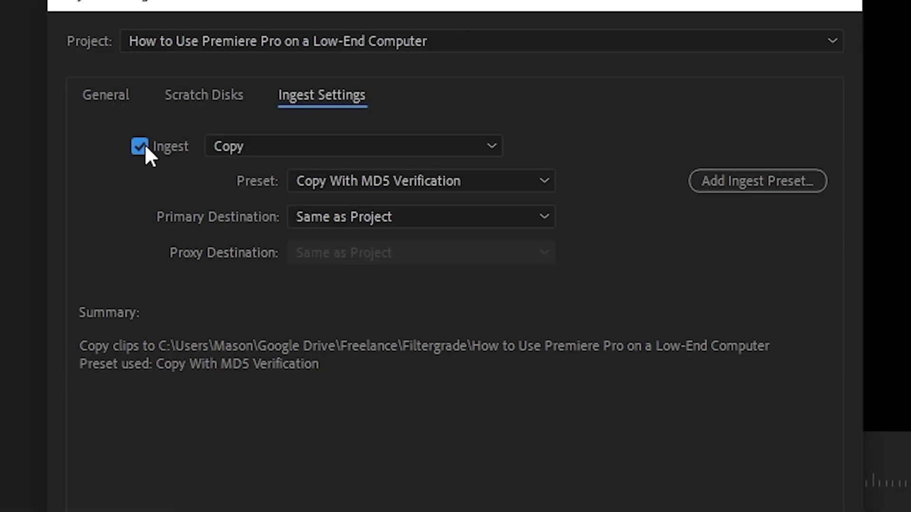
left_click(477, 147)
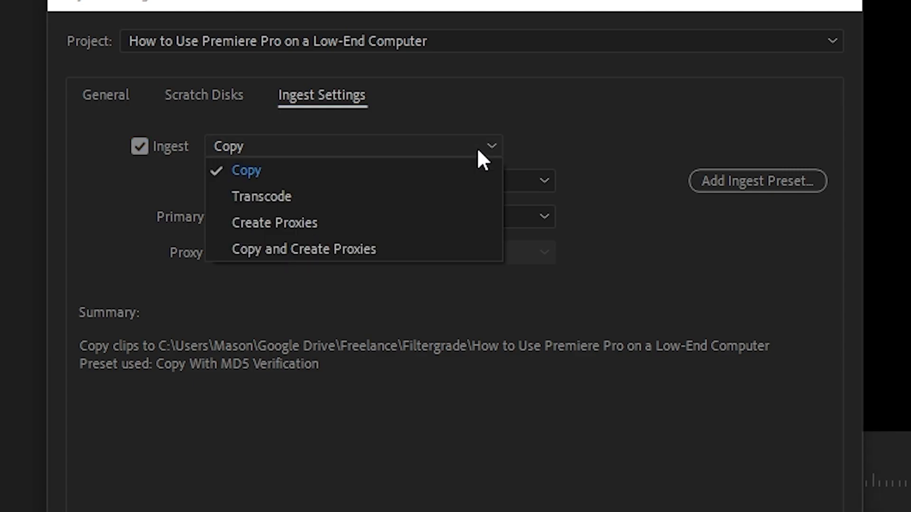
left_click(466, 223)
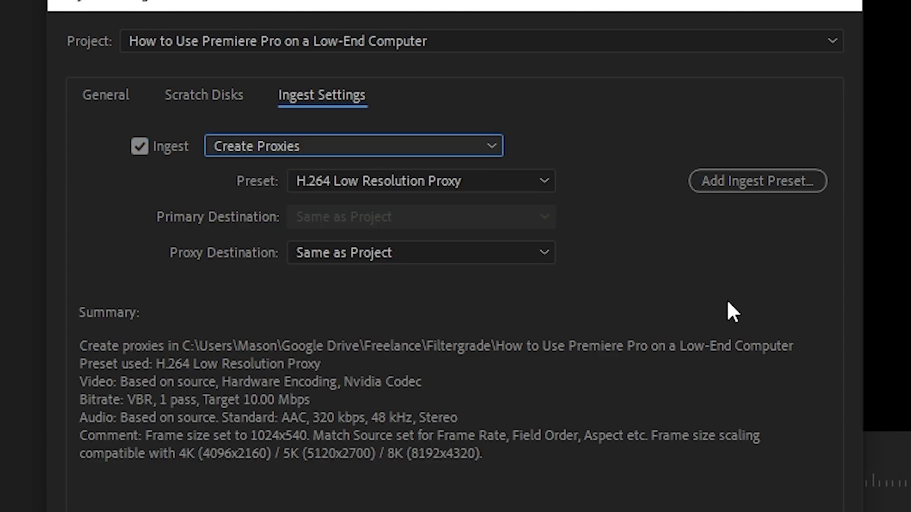
left_click(519, 180)
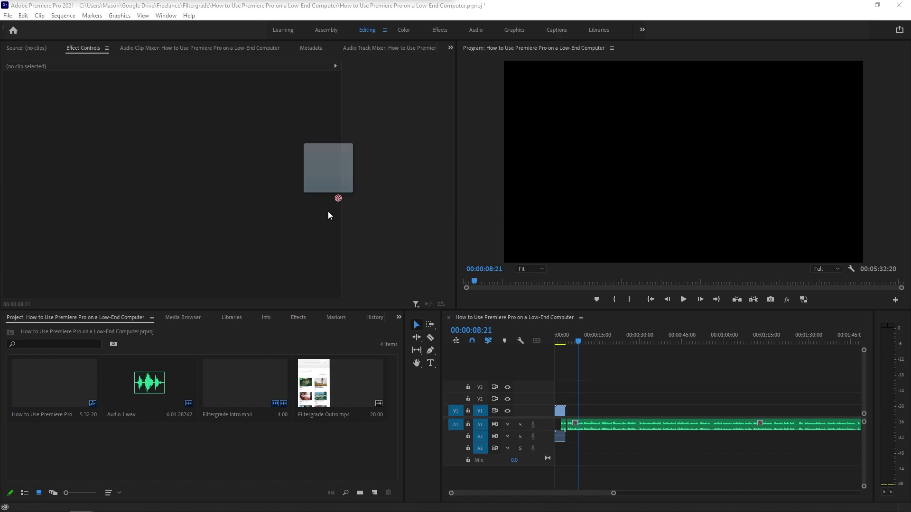
Step: Import a media file, scrub to the beach clip near 00:06:00, and edit the monitor buttons
left_click_drag(329, 214, 324, 457)
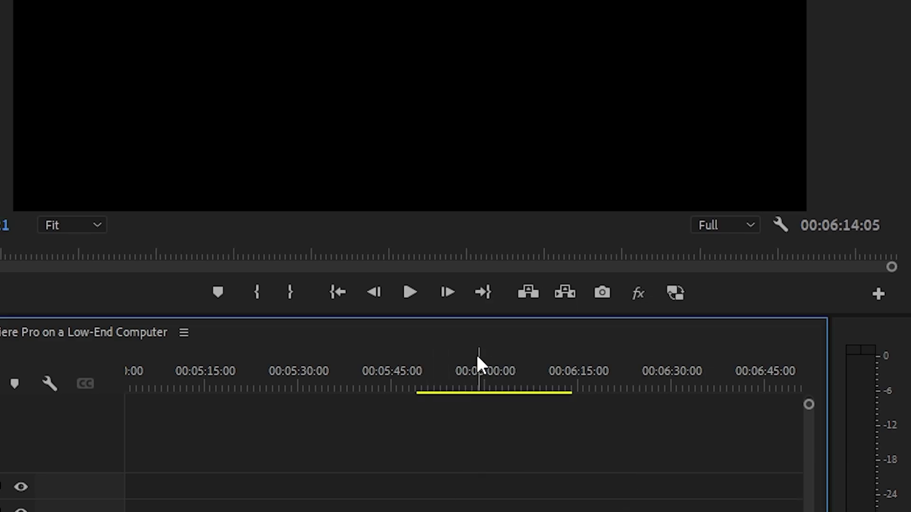
left_click_drag(424, 384, 499, 383)
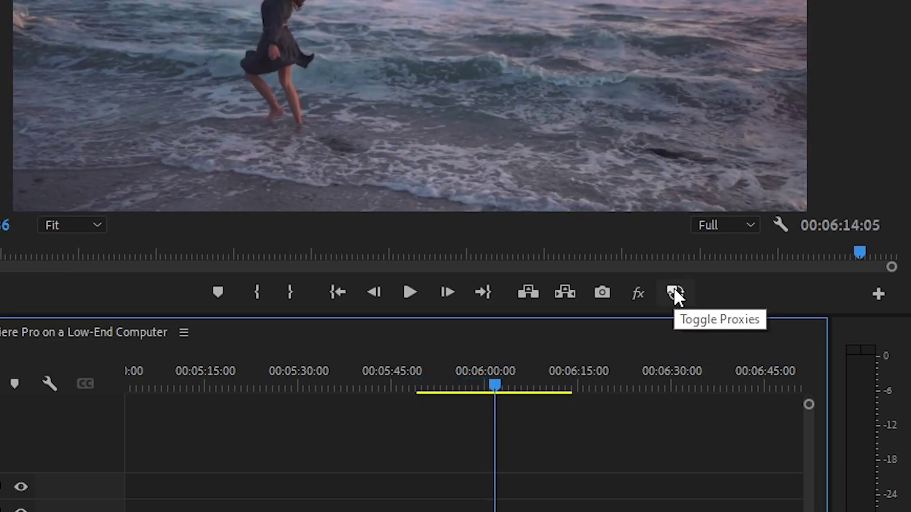
left_click(878, 294)
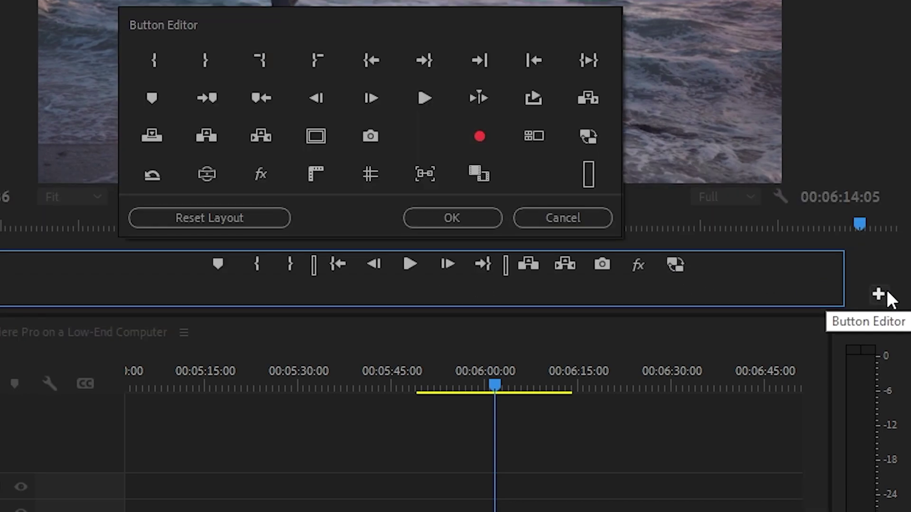
left_click(451, 217)
Step: Play the beach clip from about 00:05:54, toggling proxy playback off and on to compare
left_click(674, 291)
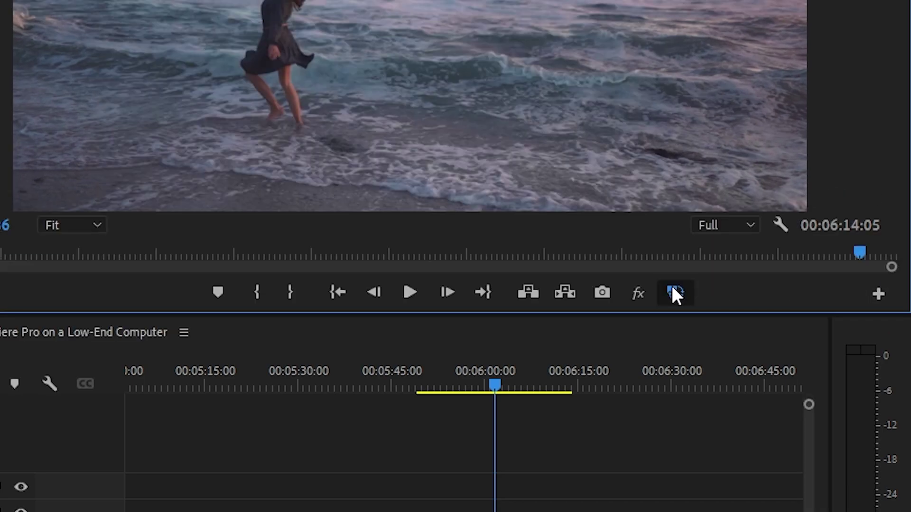
left_click(442, 377)
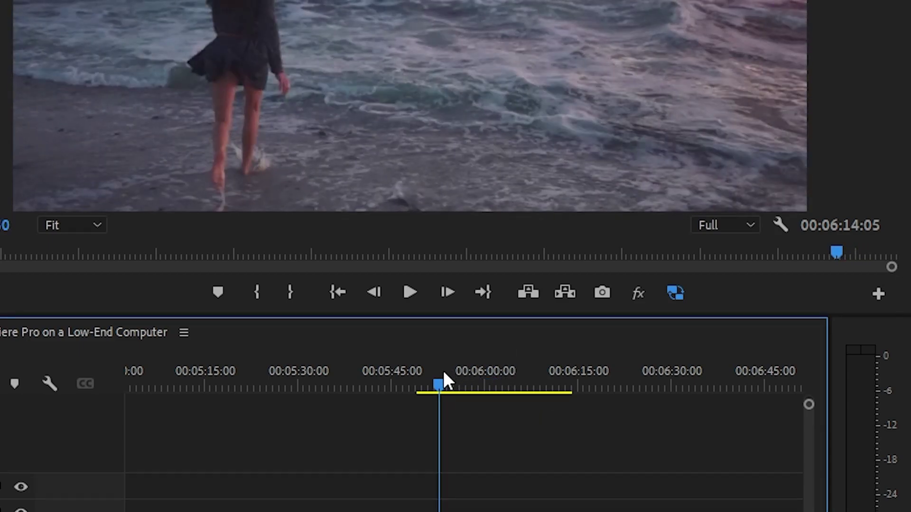
key("space")
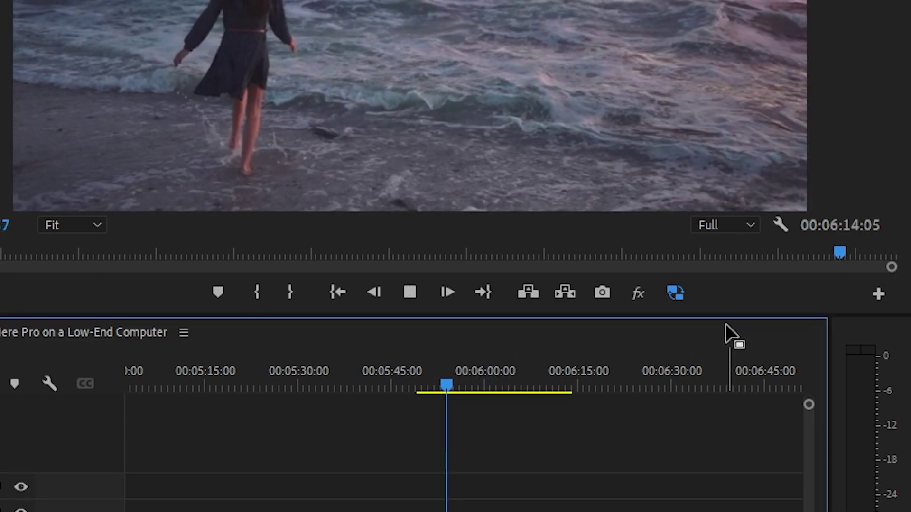
left_click(681, 294)
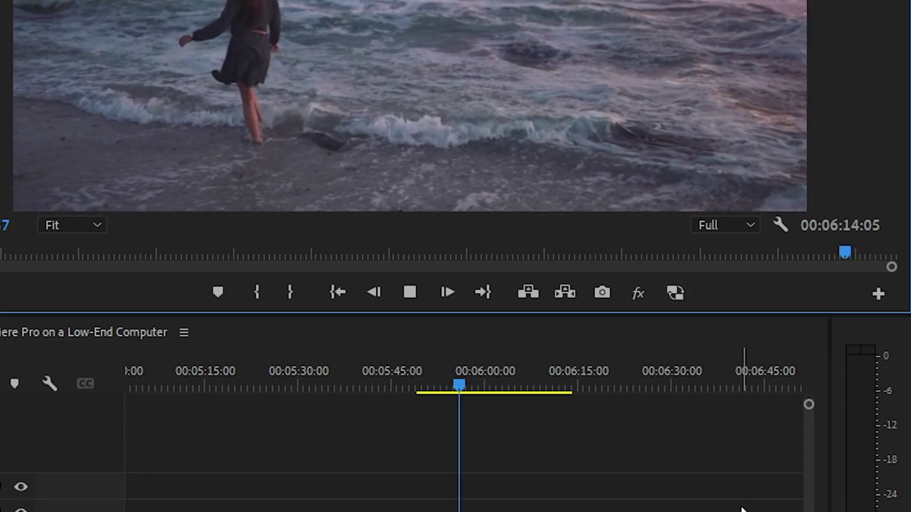
left_click(677, 291)
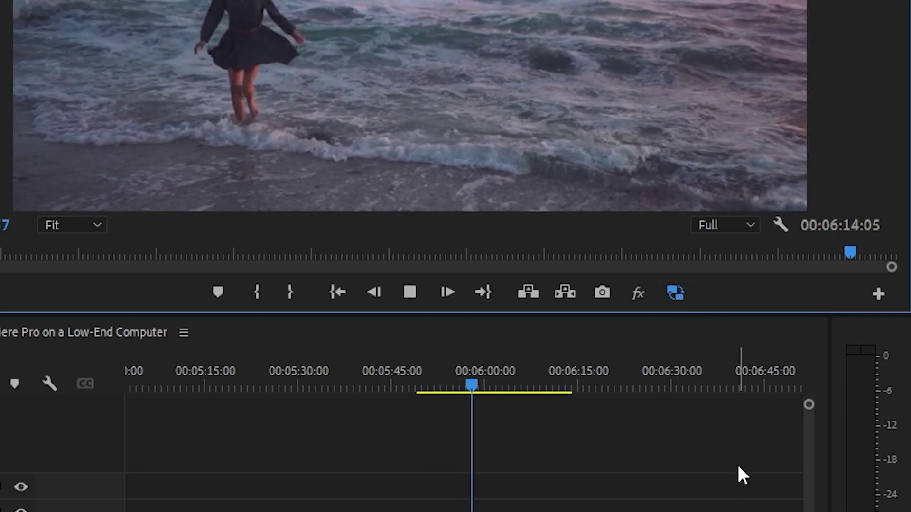
key("space")
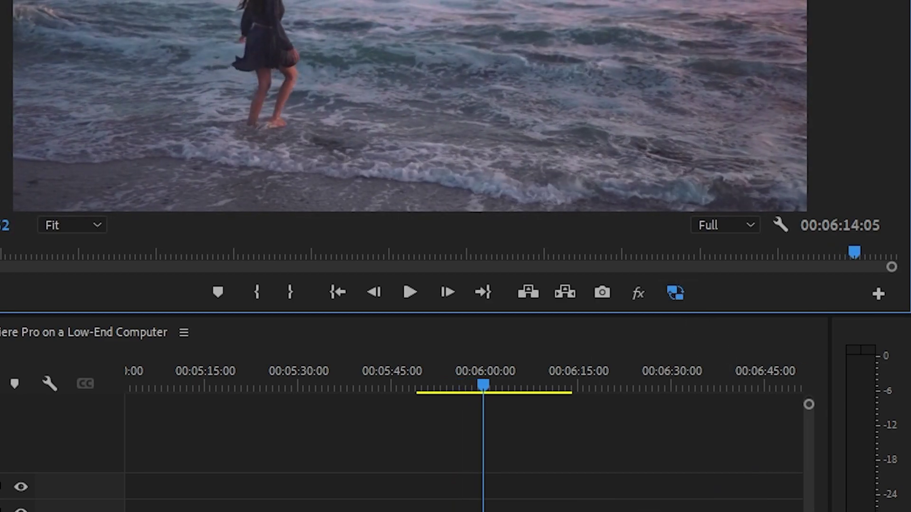
key("shift+3")
left_click(506, 36)
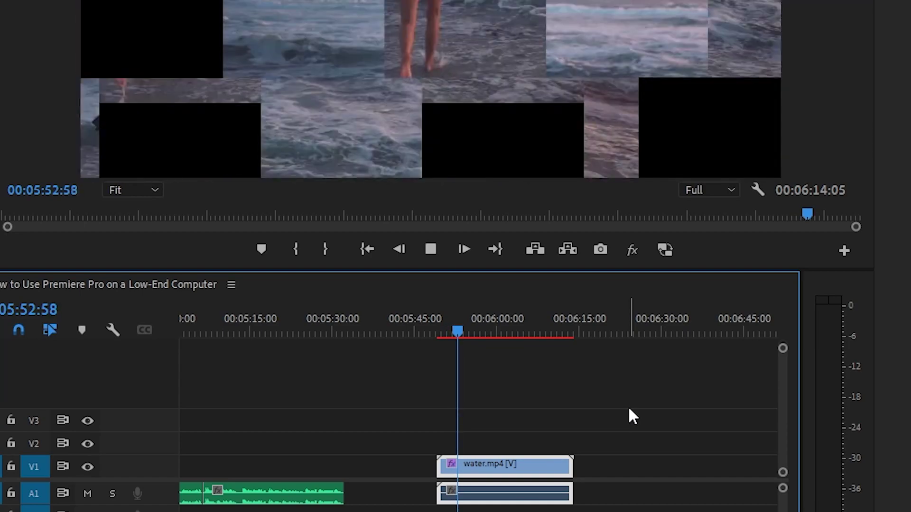
Step: Toggle Global FX Mute on, off and on again while replaying water.mp4 from 00:05:51, then select it
left_click(631, 249)
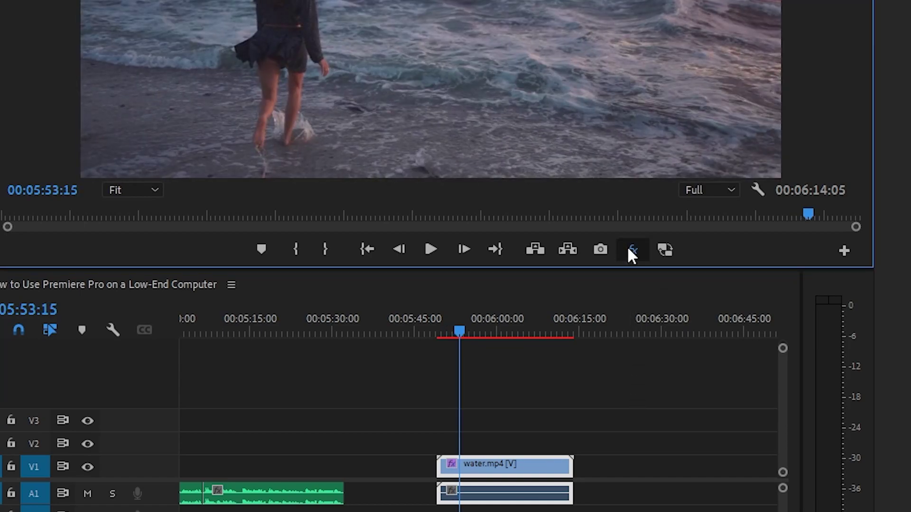
left_click_drag(459, 331, 437, 332)
key("space")
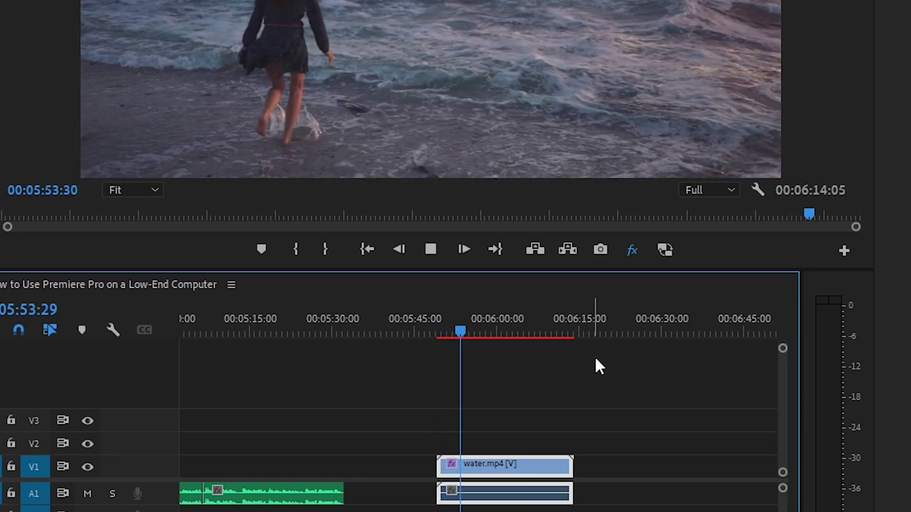
left_click(630, 251)
left_click(451, 321)
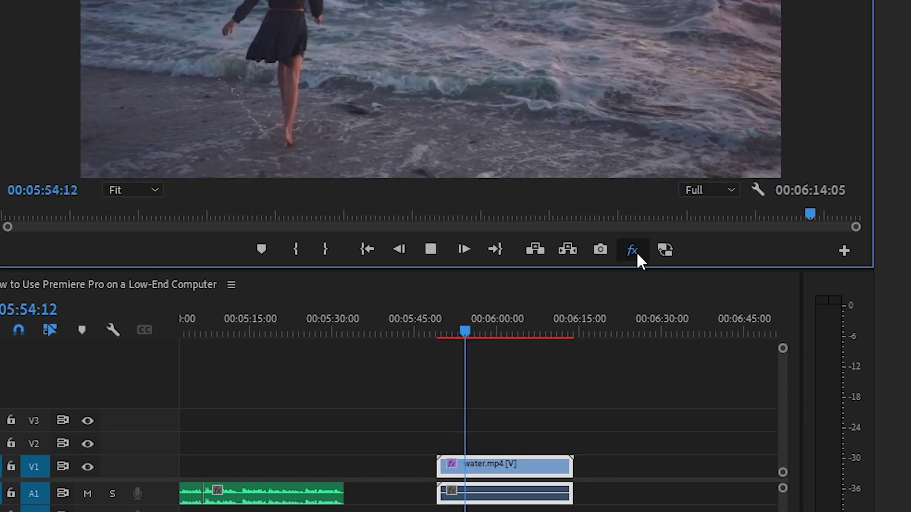
left_click(636, 252)
key("space")
left_click(531, 468)
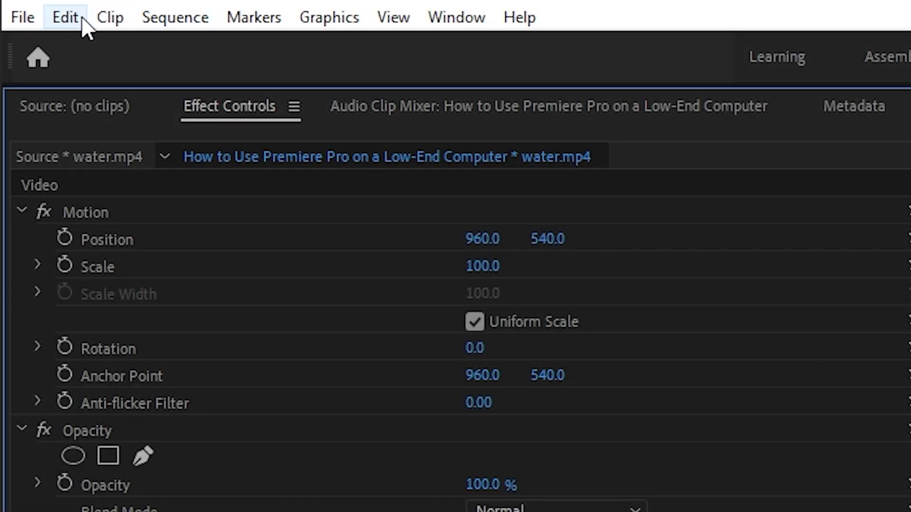
Step: Open Edit > Preferences > Media Cache and Browse for a new Media Cache Files location
left_click(81, 16)
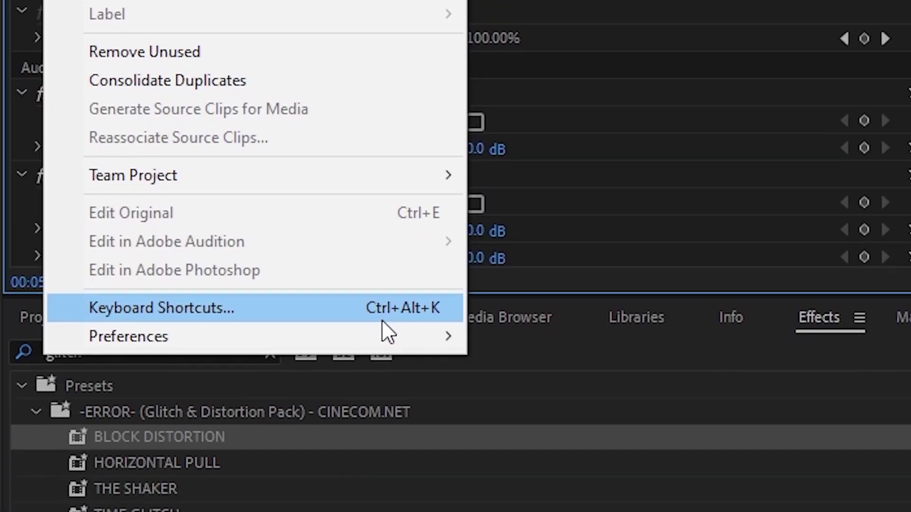
mouse_move(384, 329)
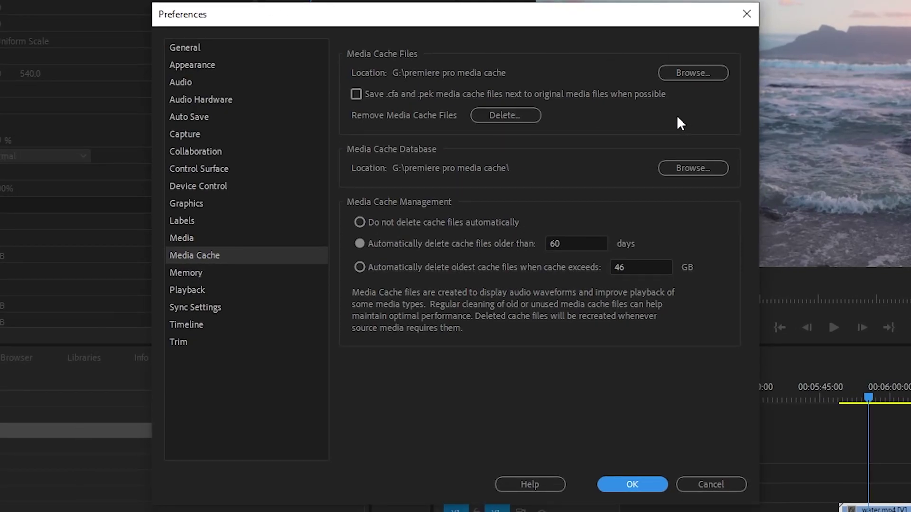
left_click(670, 74)
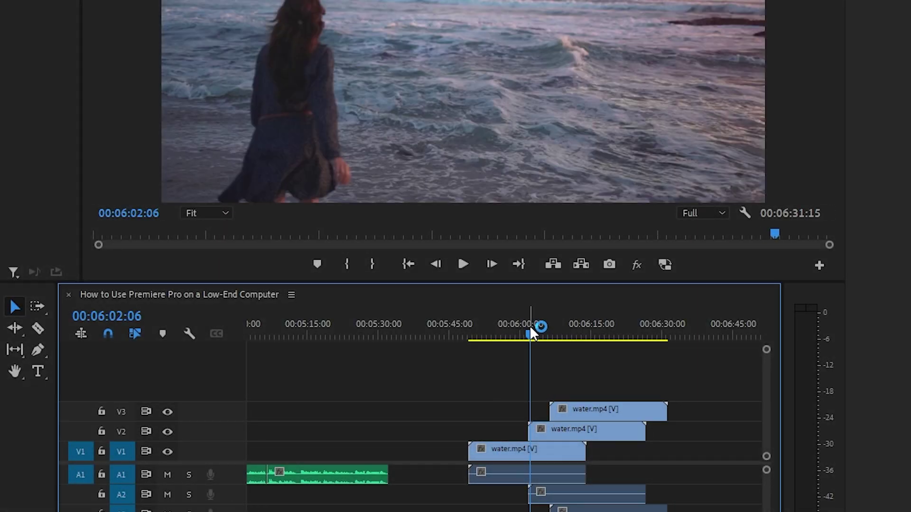
Step: Uncheck Enable on the water.mp4 clips on V2 and V1
key("space")
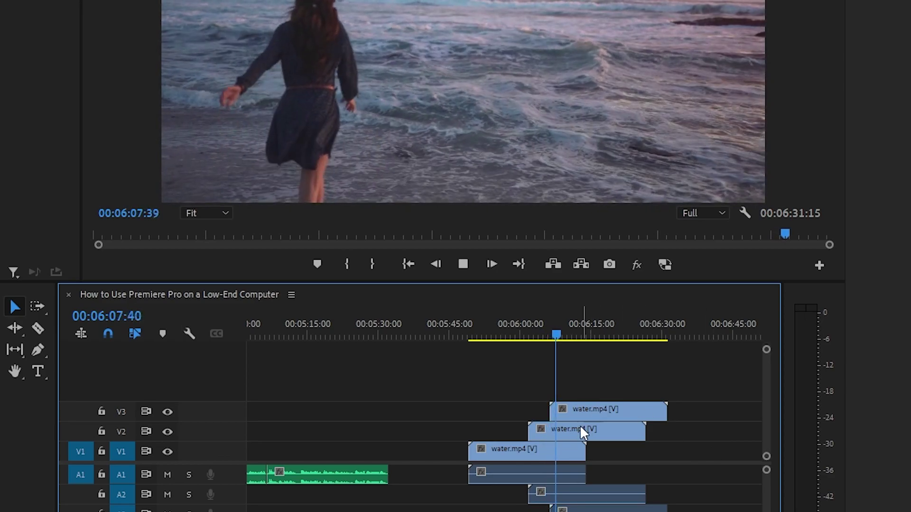
left_click(587, 431)
right_click(587, 428)
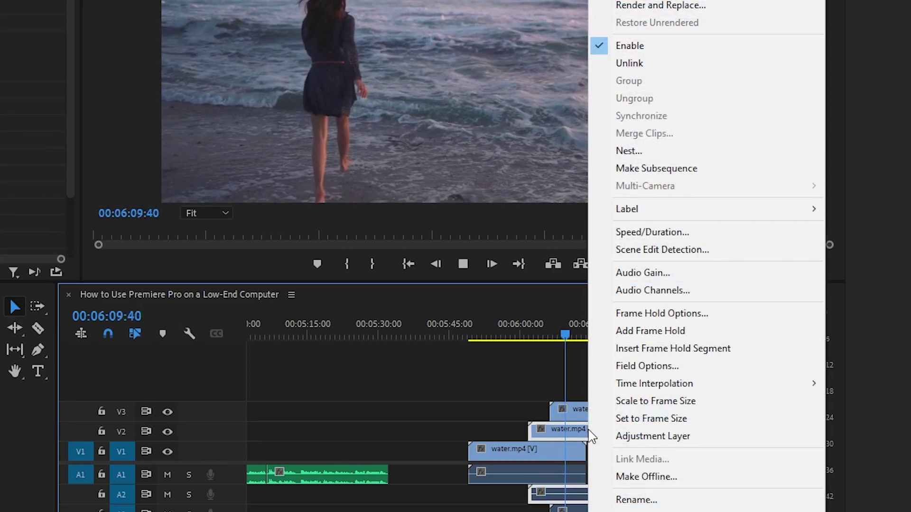
left_click(621, 45)
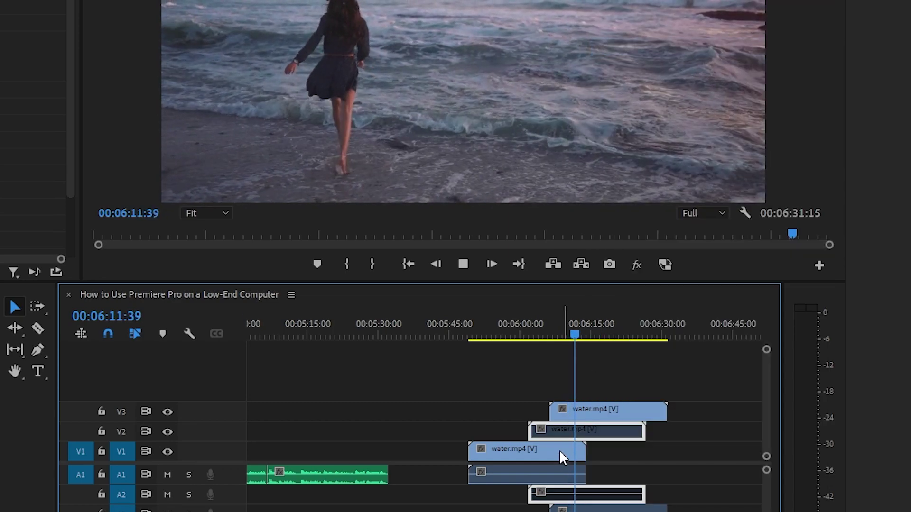
left_click(553, 448)
right_click(551, 445)
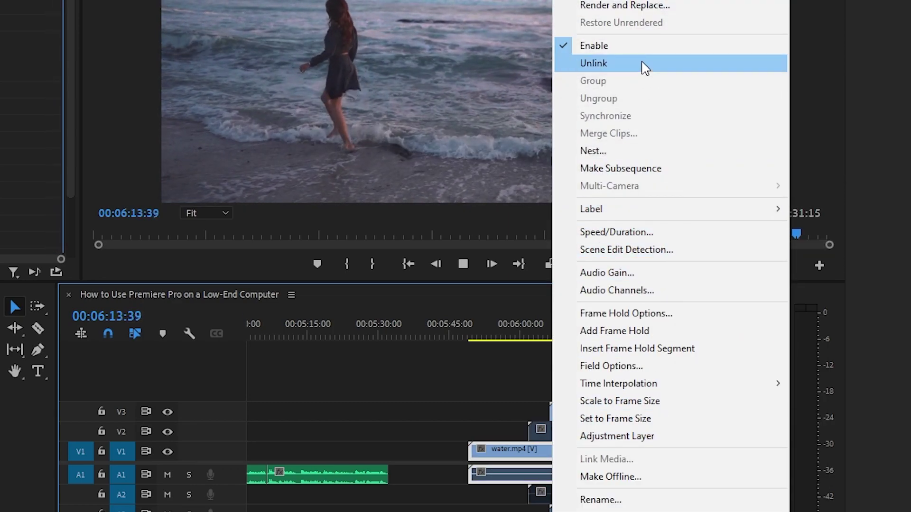
left_click(635, 47)
Step: Play from about 00:06:02 to confirm only the V3 copy shows
left_click(522, 335)
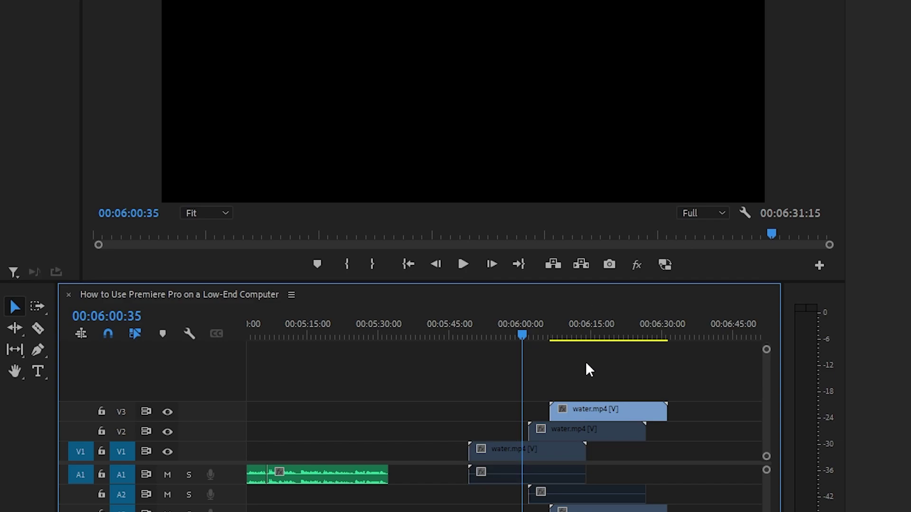
left_click(532, 333)
key("space")
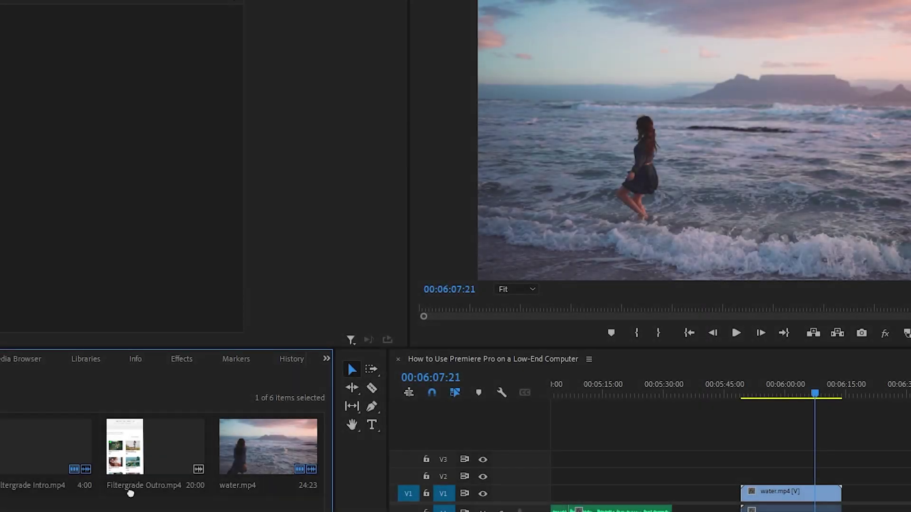
Step: Add an Adjustment Layer on V2 trimmed to water.mp4, apply Lumetri SL MATRIX look, and replay from 00:05:54
left_click_drag(683, 478, 841, 478)
left_click_drag(814, 393, 795, 393)
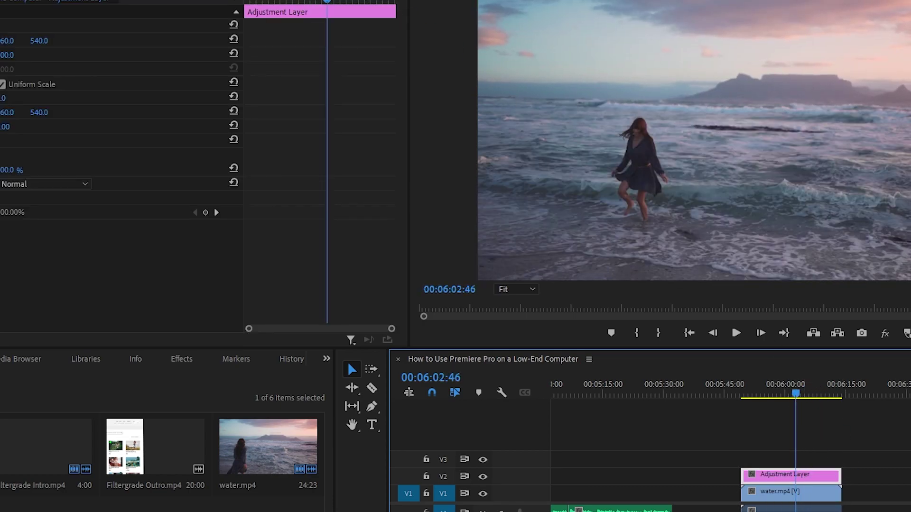
key("alt+shift+3")
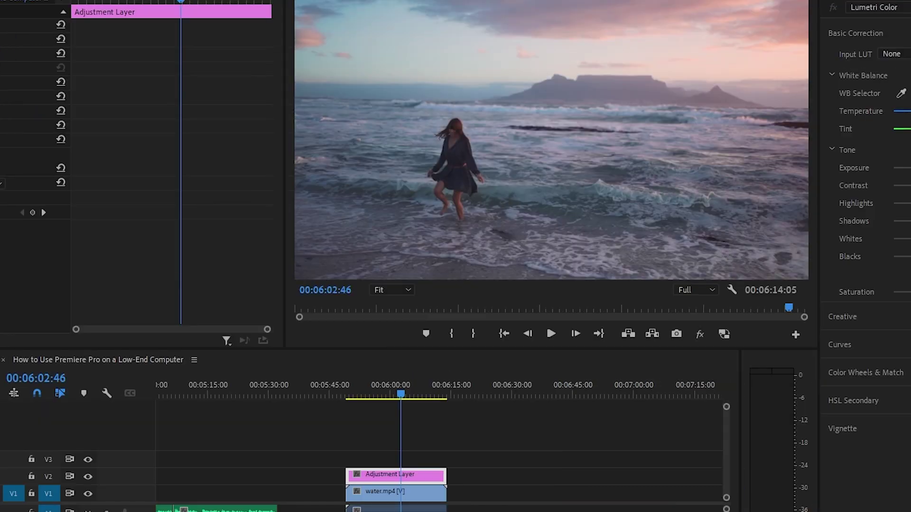
left_click(842, 316)
left_click(882, 81)
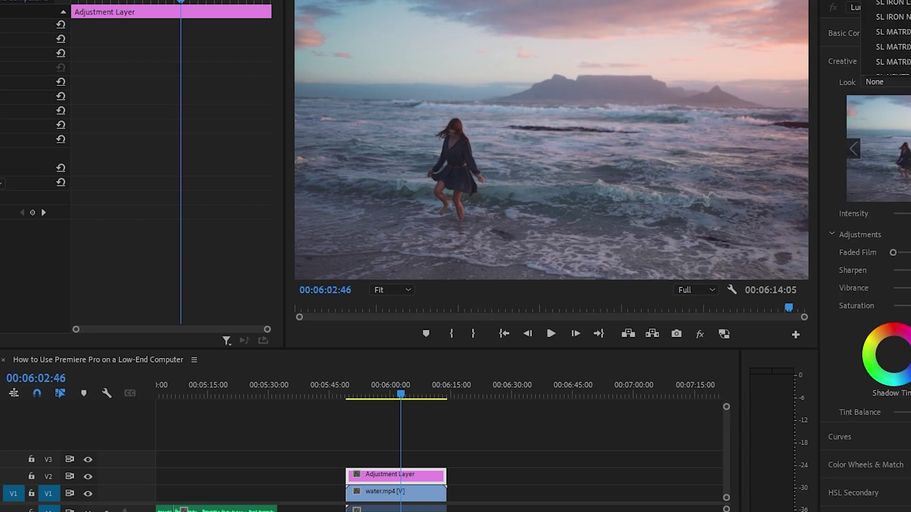
left_click(892, 46)
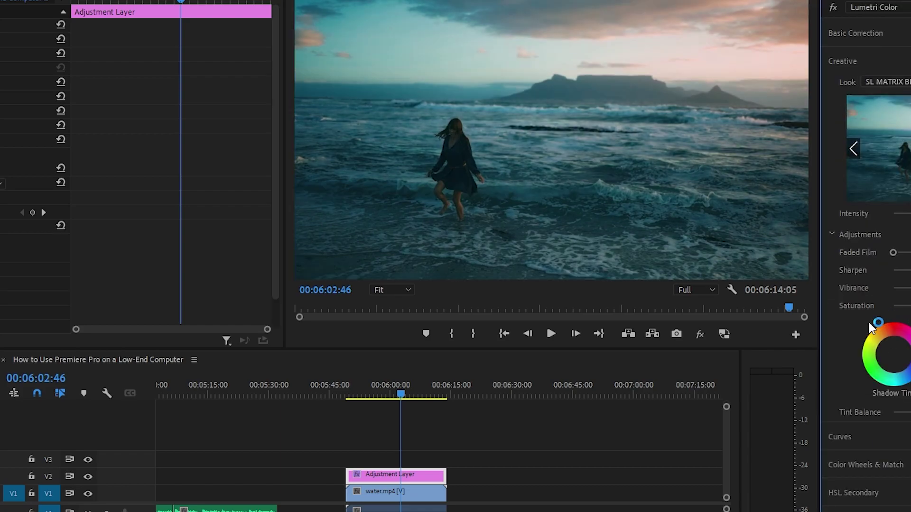
left_click_drag(399, 393, 365, 392)
key("space")
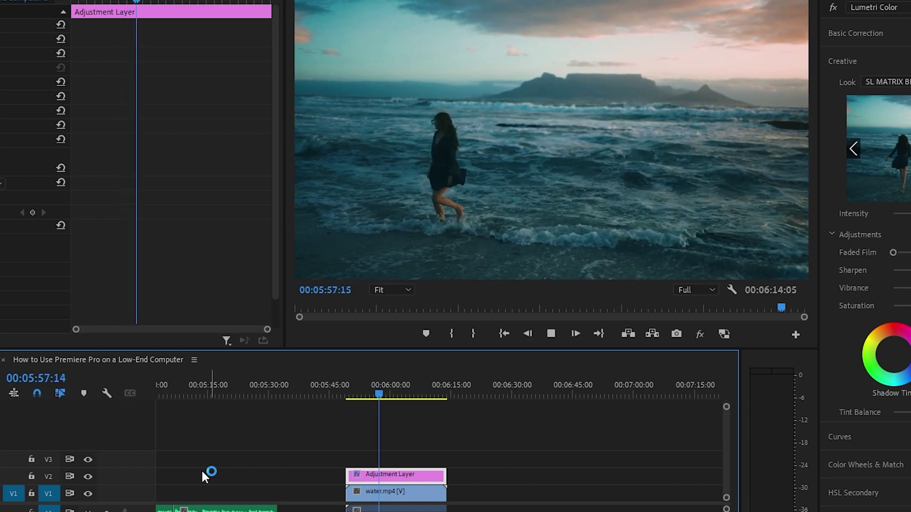
left_click(86, 476)
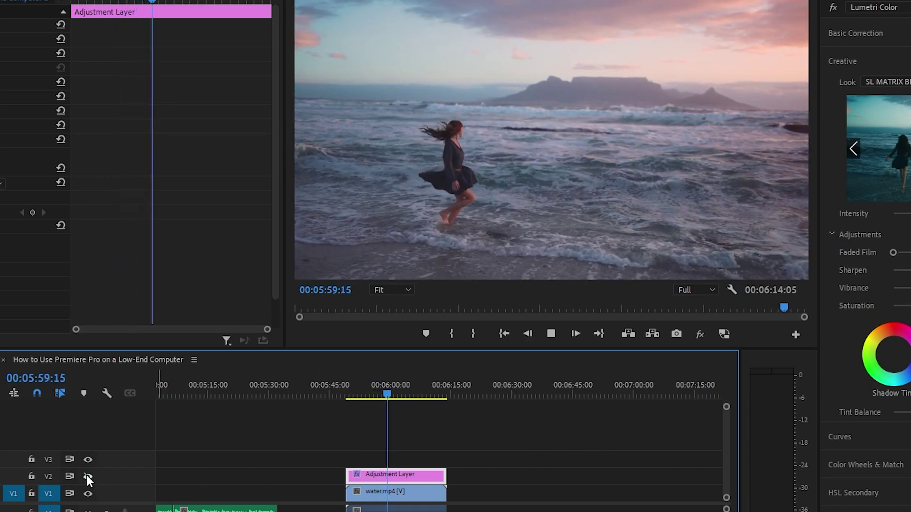
left_click(87, 475)
right_click(415, 476)
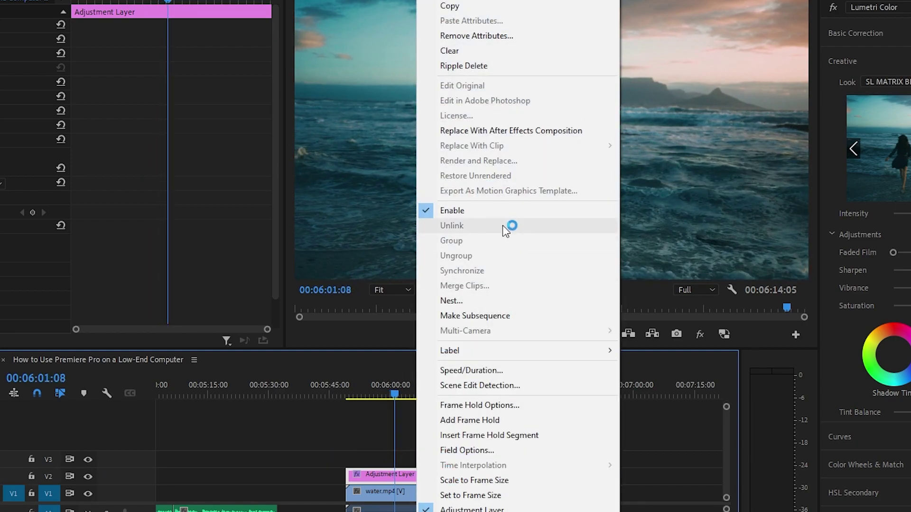
left_click(495, 210)
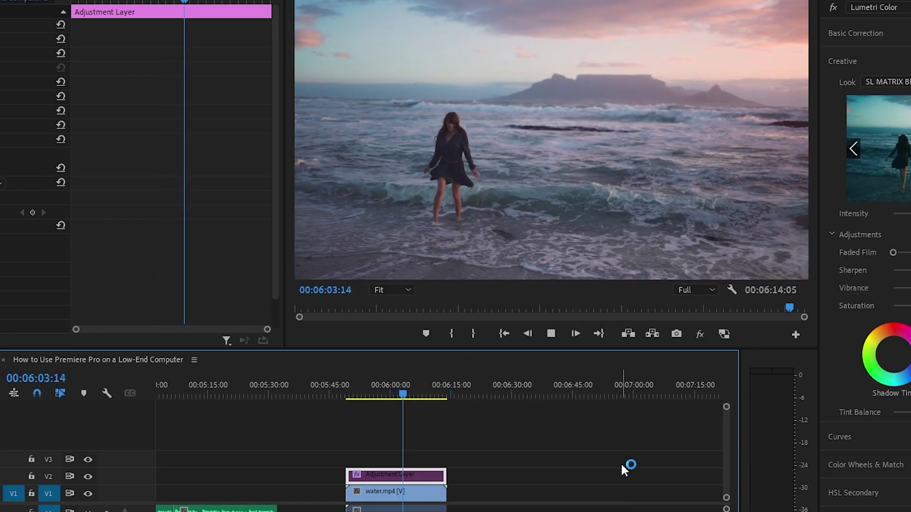
right_click(429, 475)
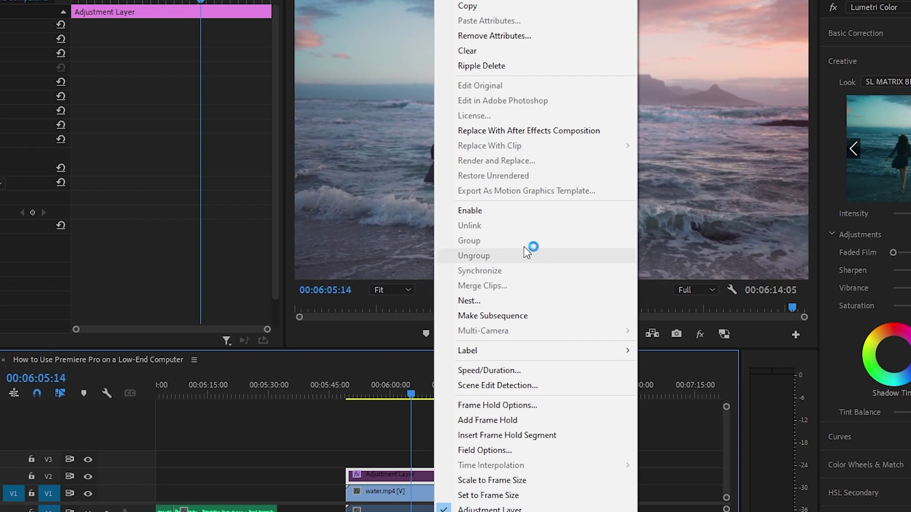
left_click(524, 211)
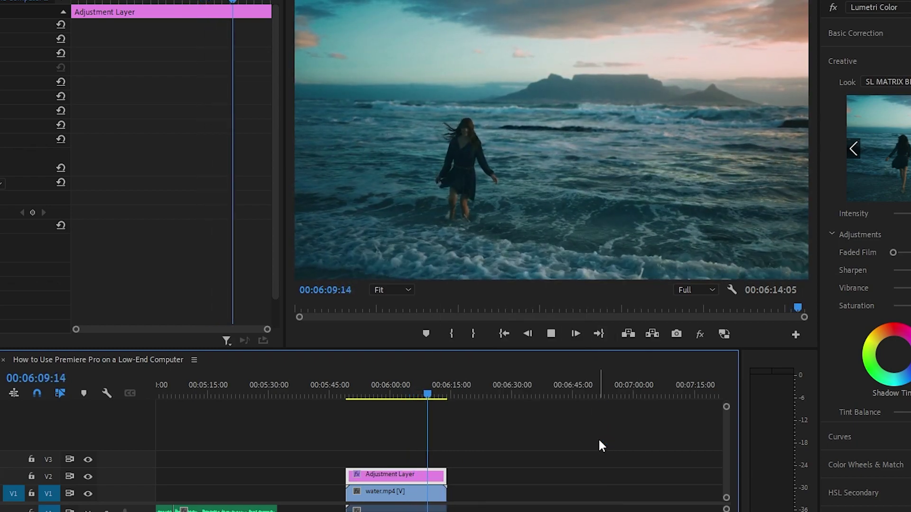
key("space")
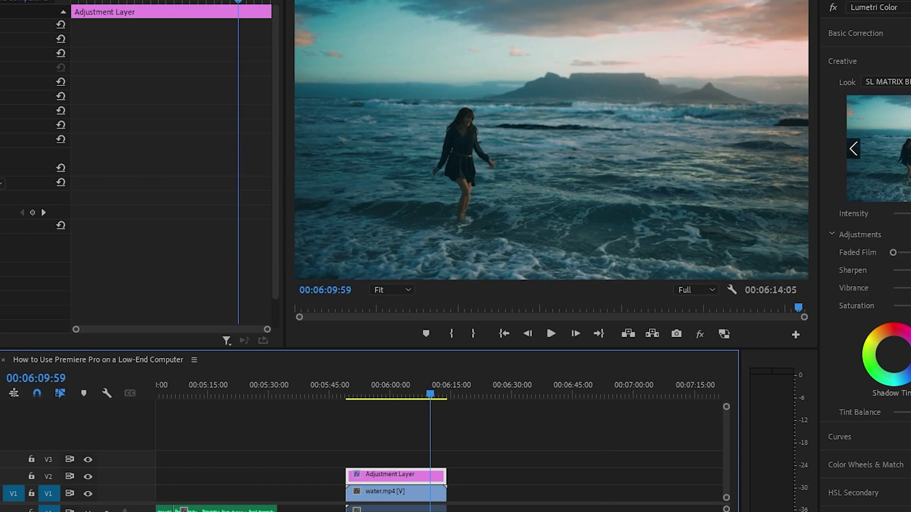